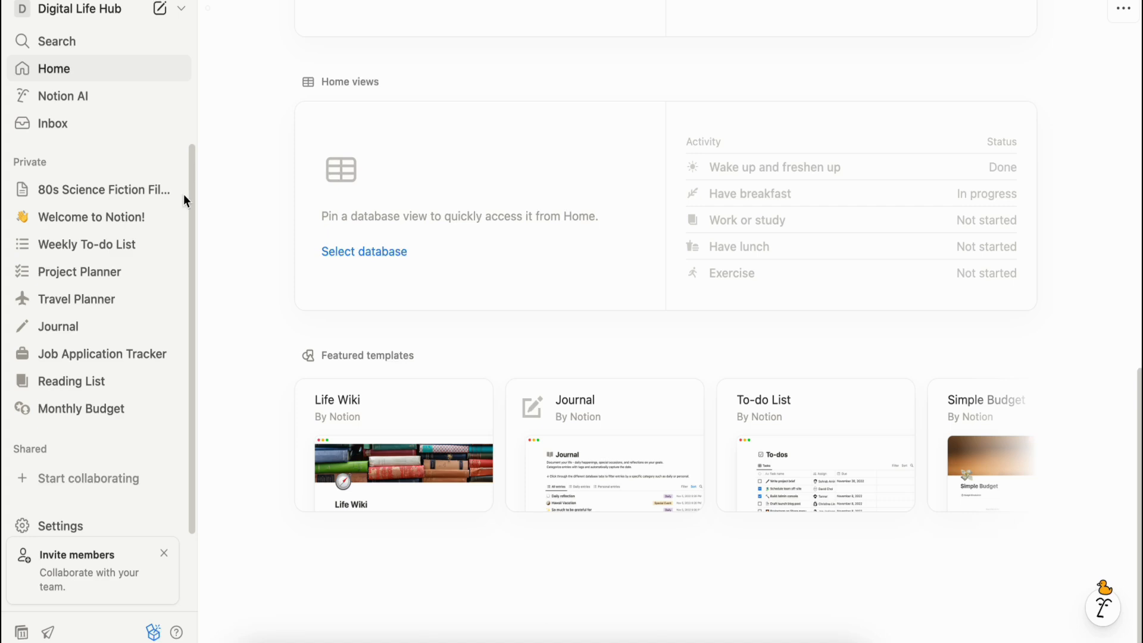
# Open the 80s Science Fiction Films page and look over its synopsis, map, trailer, film checklist and Movies table.
pyautogui.click(100, 191)
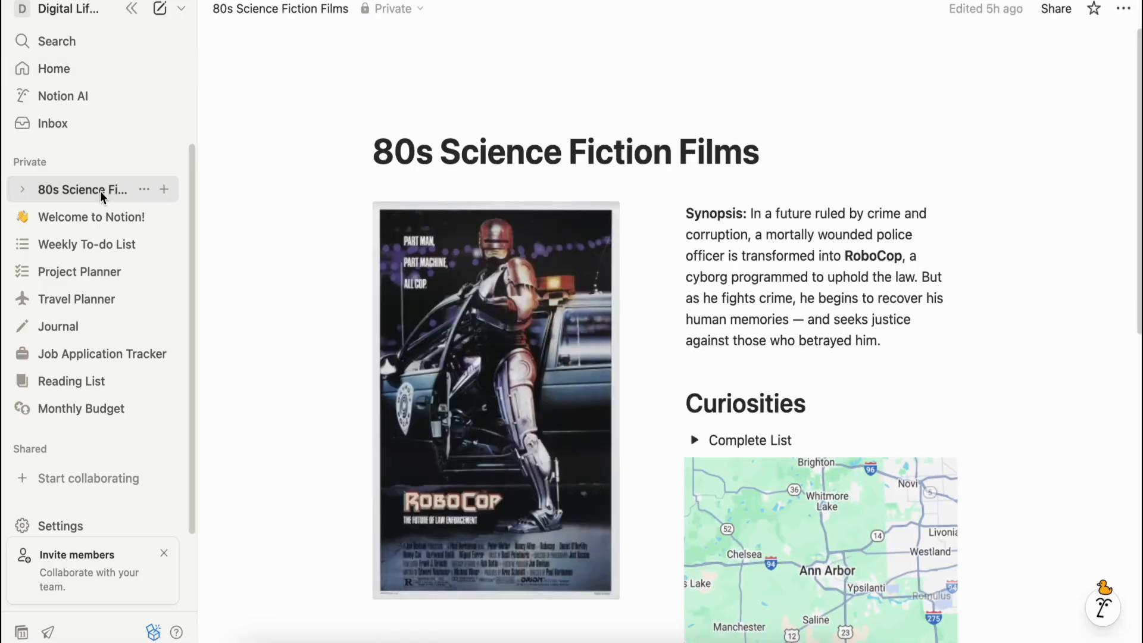
pyautogui.scroll(-3, 301, 231)
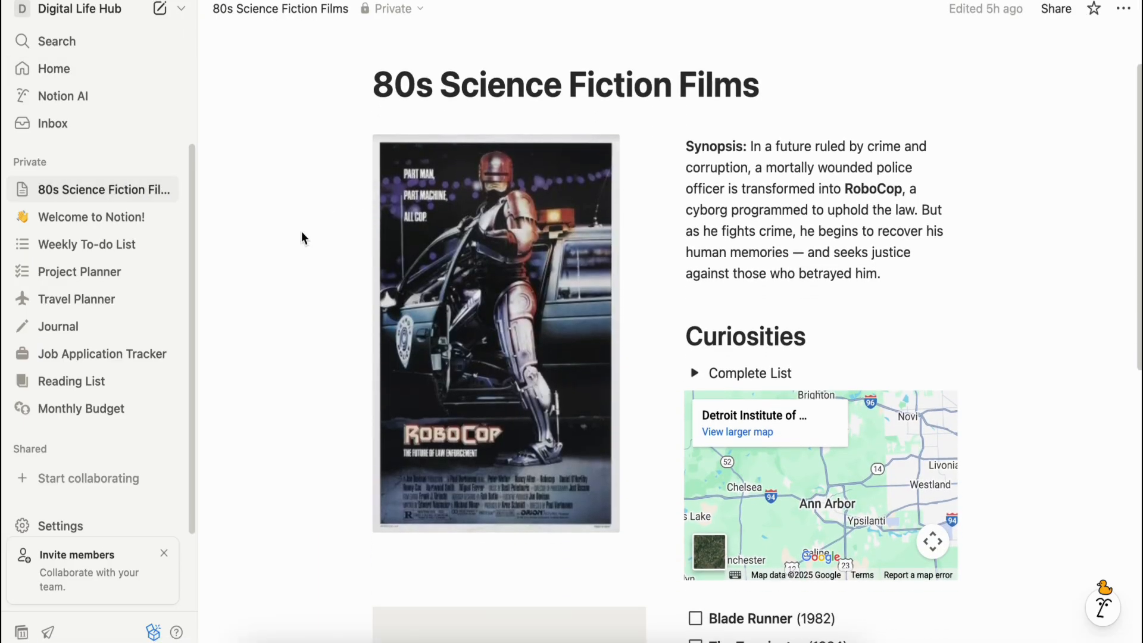
pyautogui.scroll(-5, 302, 231)
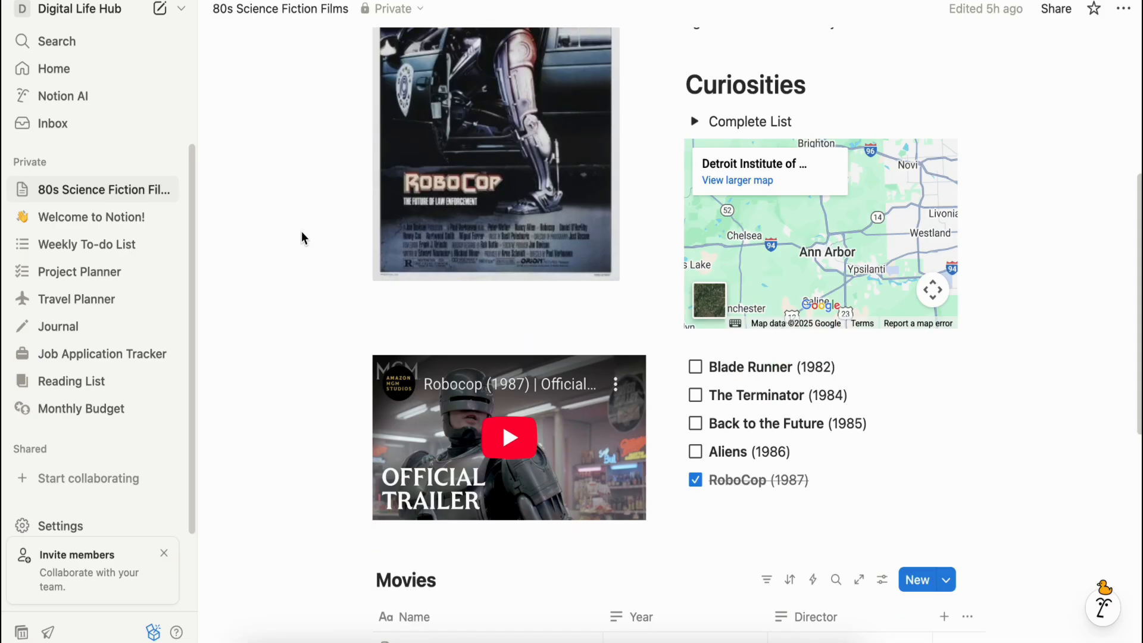
pyautogui.scroll(-5, 301, 232)
pyautogui.scroll(-2, 301, 230)
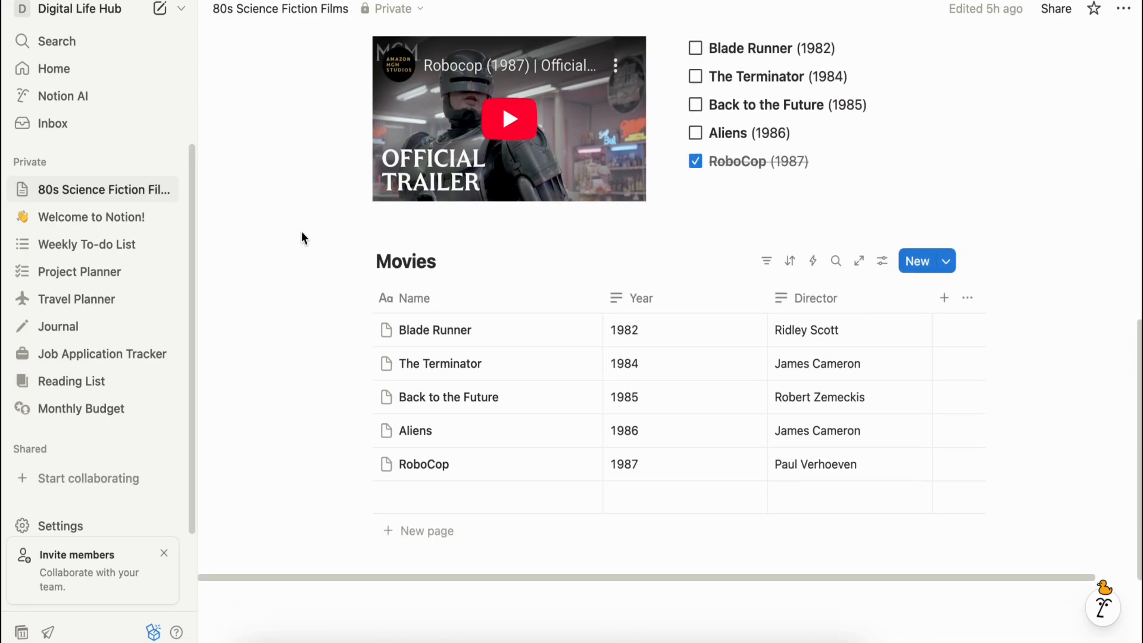
pyautogui.scroll(4, 302, 237)
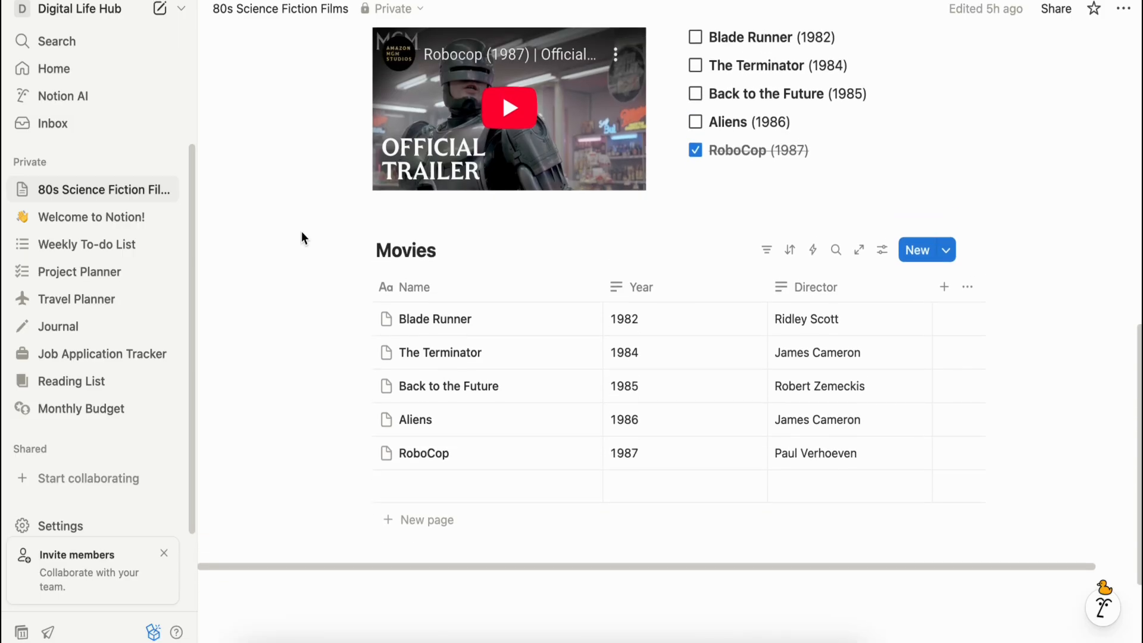
pyautogui.scroll(4, 302, 237)
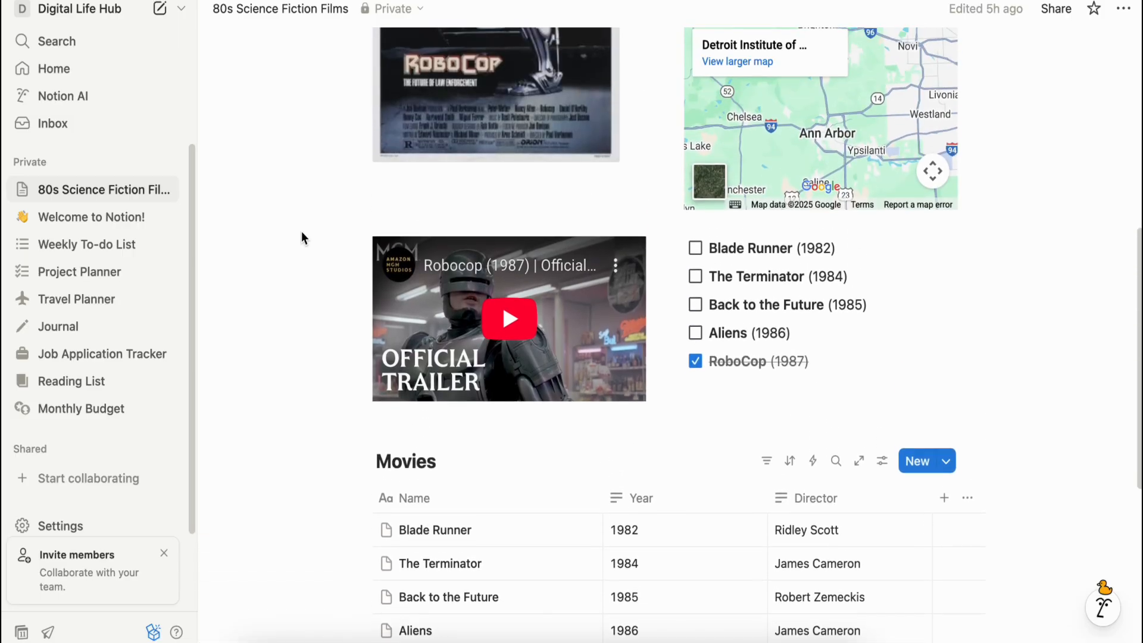
pyautogui.scroll(6, 308, 305)
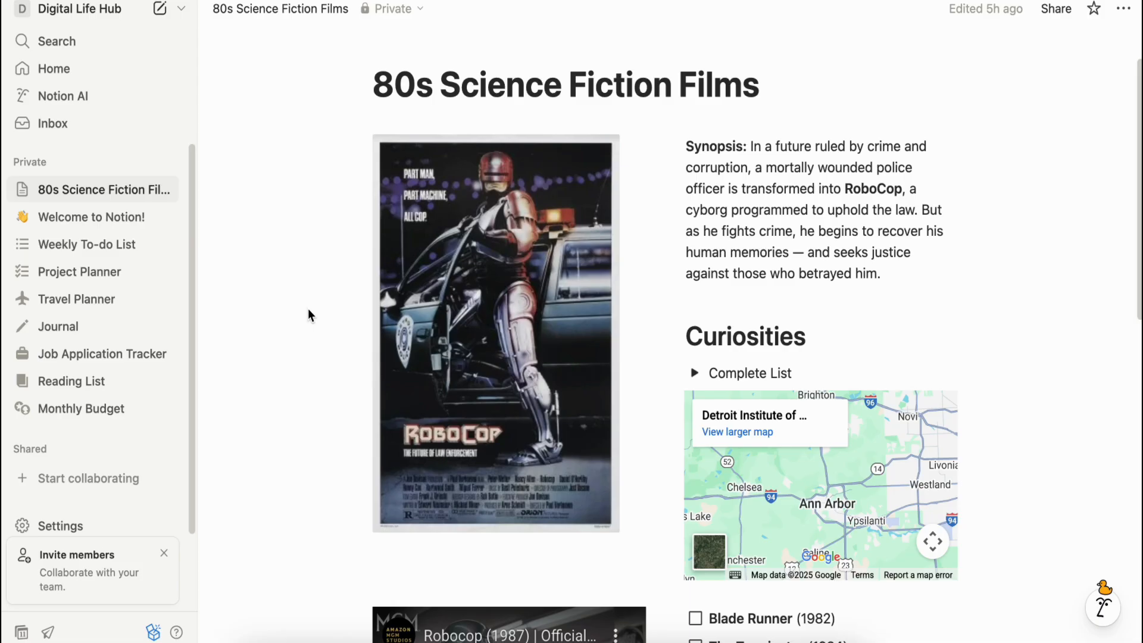
# Expand the Complete List toggle under Curiosities, read through its items and collapse it again.
pyautogui.moveTo(498, 228)
pyautogui.scroll(-5, 893, 305)
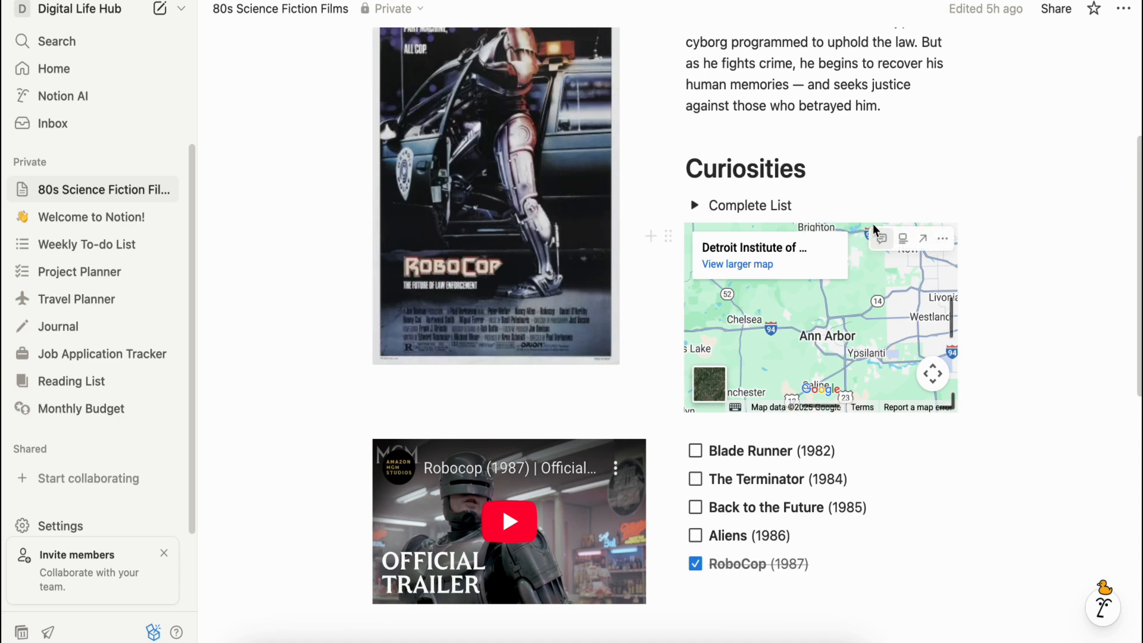
pyautogui.click(694, 206)
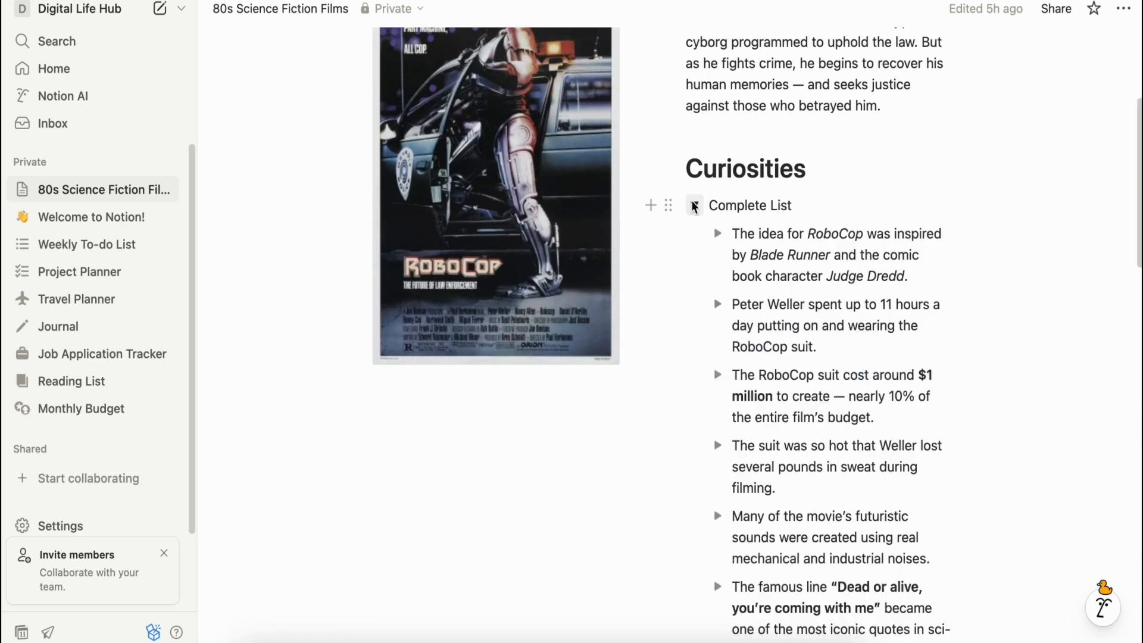
pyautogui.scroll(-5, 687, 360)
pyautogui.scroll(-9, 687, 359)
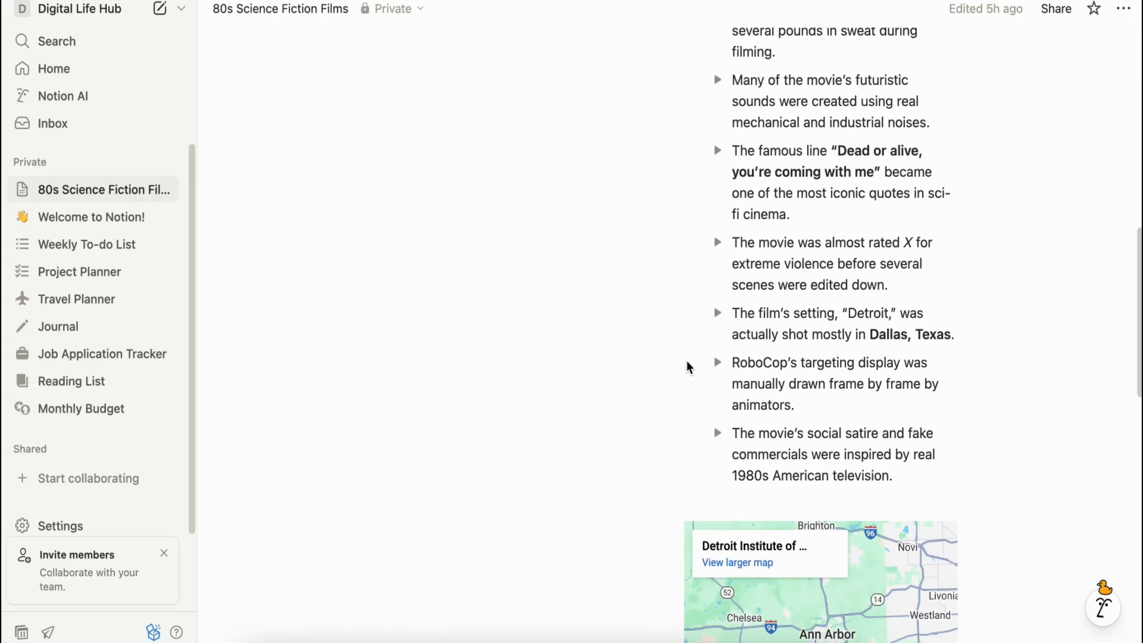
pyautogui.scroll(10, 687, 363)
pyautogui.scroll(3, 687, 359)
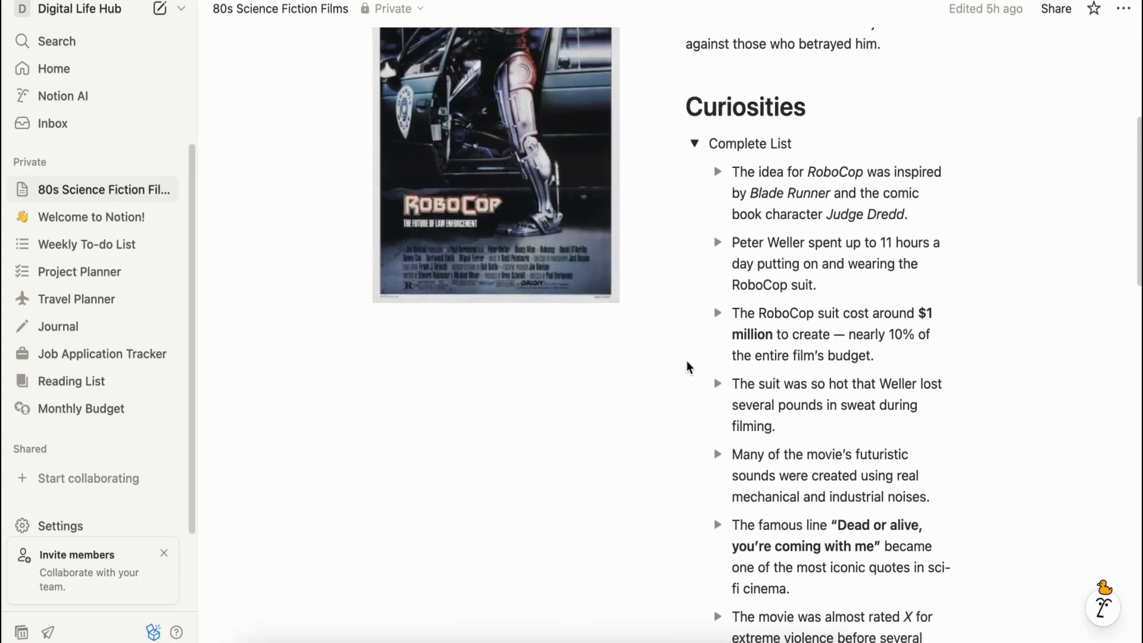
pyautogui.click(694, 156)
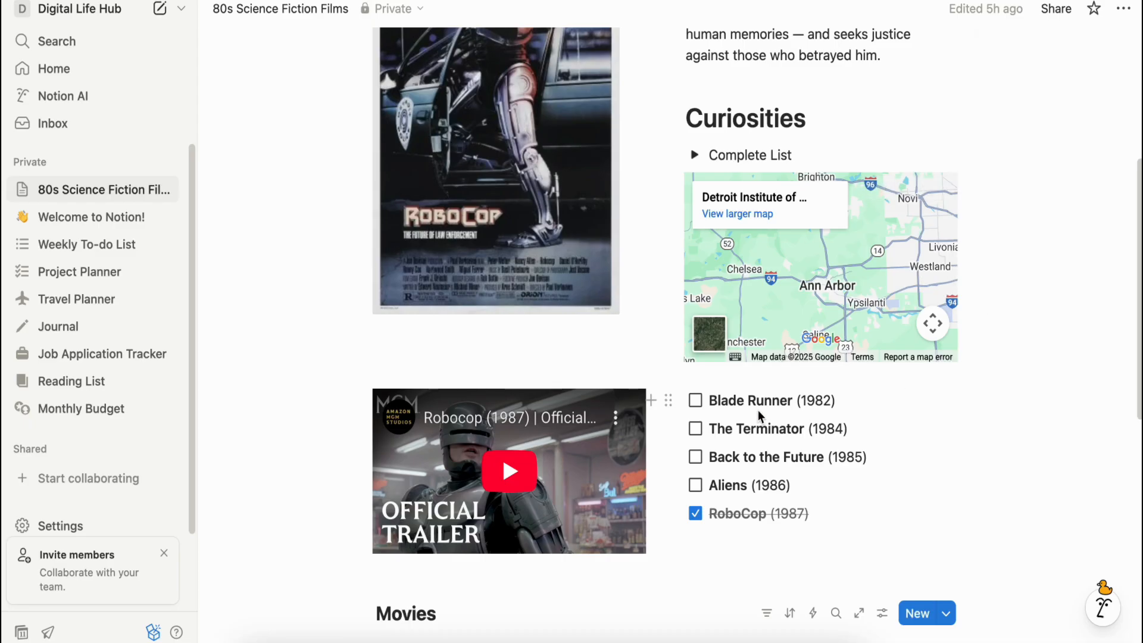
# Check off Aliens and Back to the Future in the film checklist, and uncheck both again.
pyautogui.click(699, 487)
pyautogui.click(696, 464)
pyautogui.click(696, 463)
pyautogui.click(695, 485)
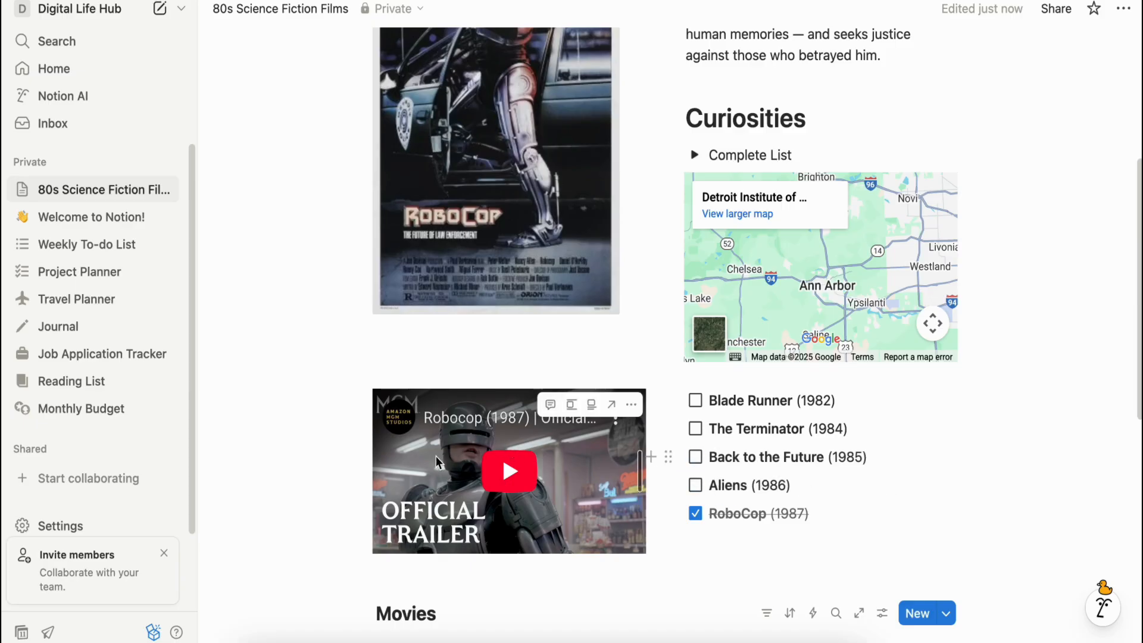
# Open the slash command list on the empty line above the Movies table and examine its basic, AI and media blocks.
pyautogui.scroll(-7, 427, 474)
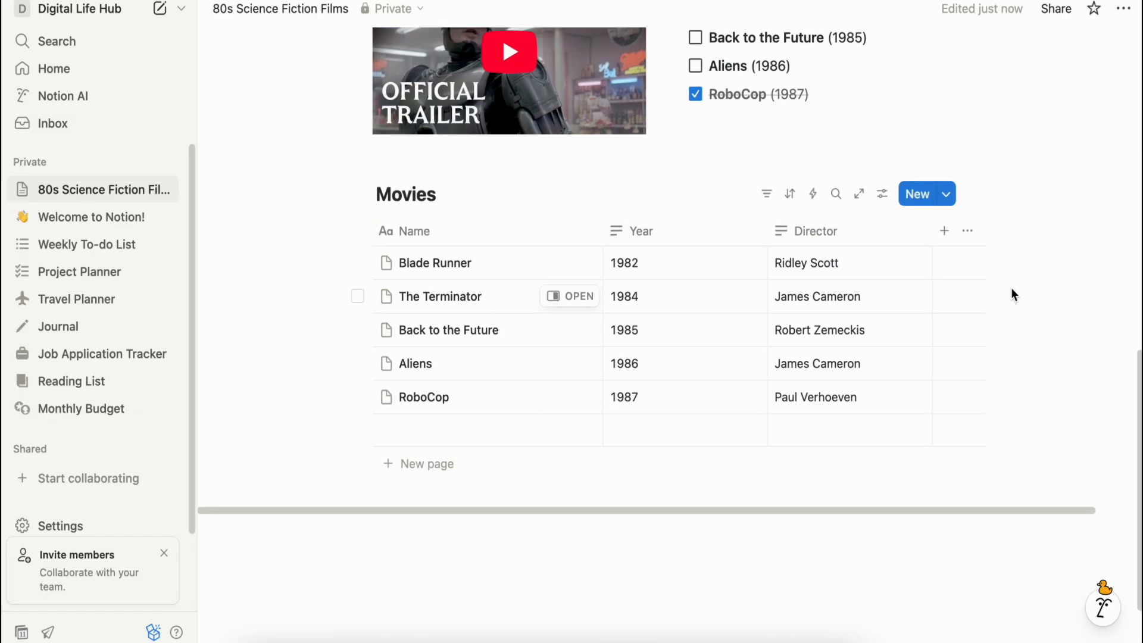
pyautogui.scroll(-1, 1011, 289)
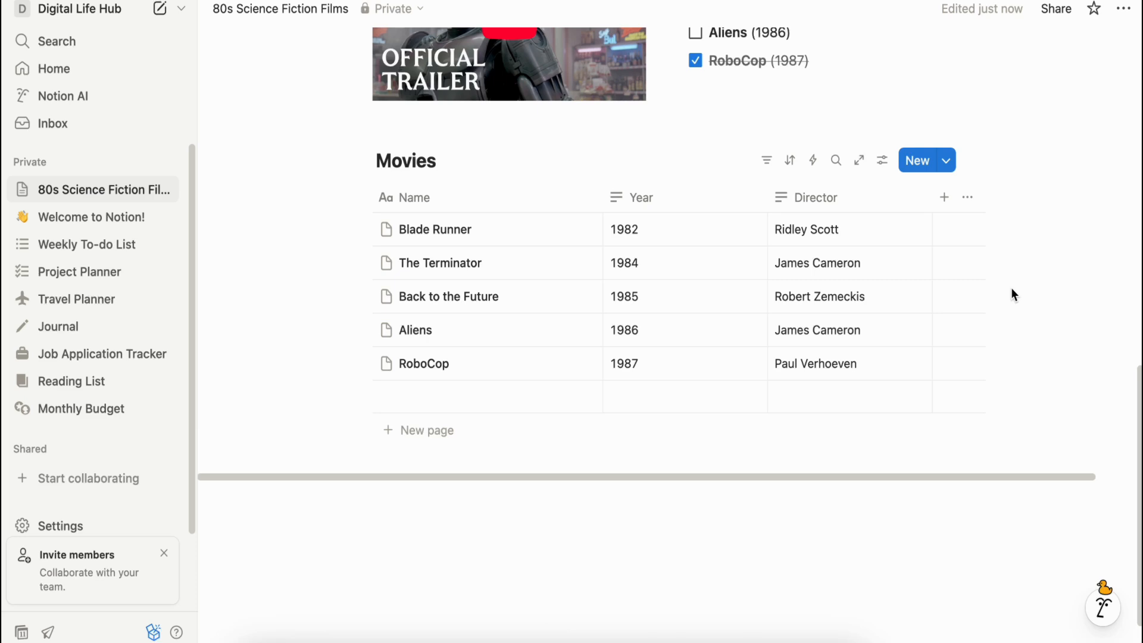
pyautogui.scroll(2, 1013, 294)
pyautogui.click(407, 193)
pyautogui.write('/')
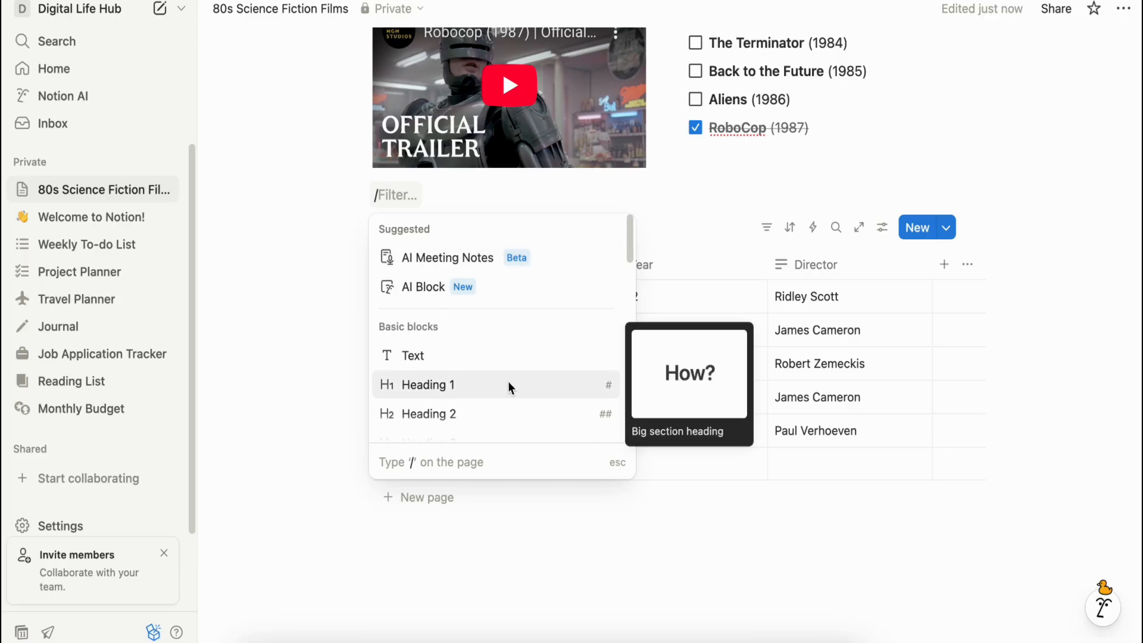
pyautogui.press('Down')
pyautogui.press('Down')
pyautogui.press('Down')
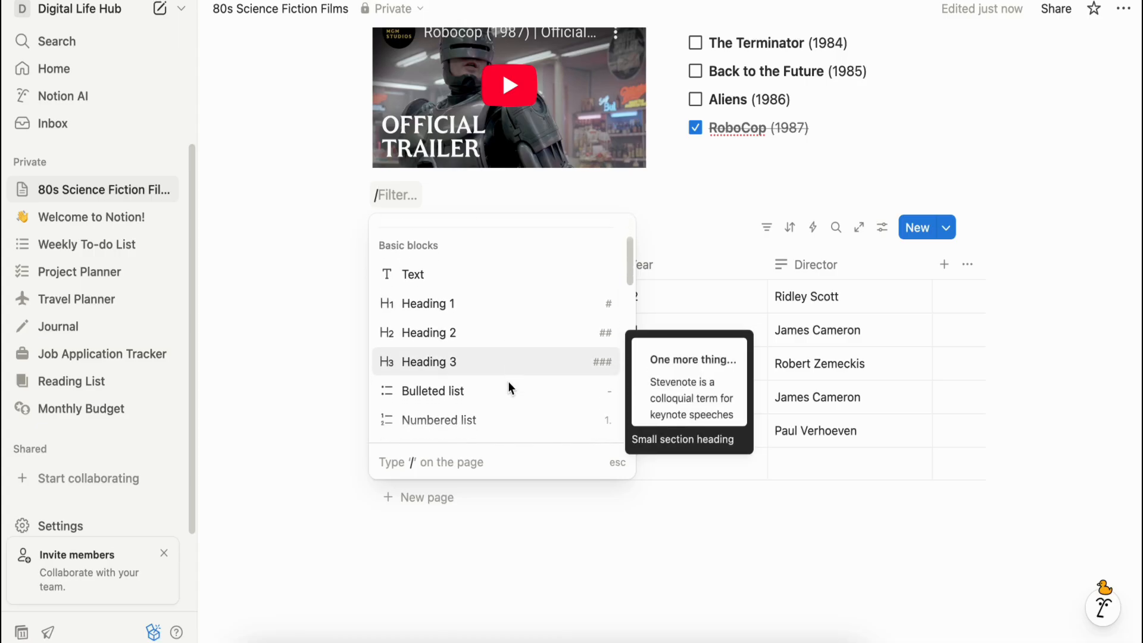
pyautogui.press('Down')
pyautogui.press('Down')
pyautogui.press('Down')
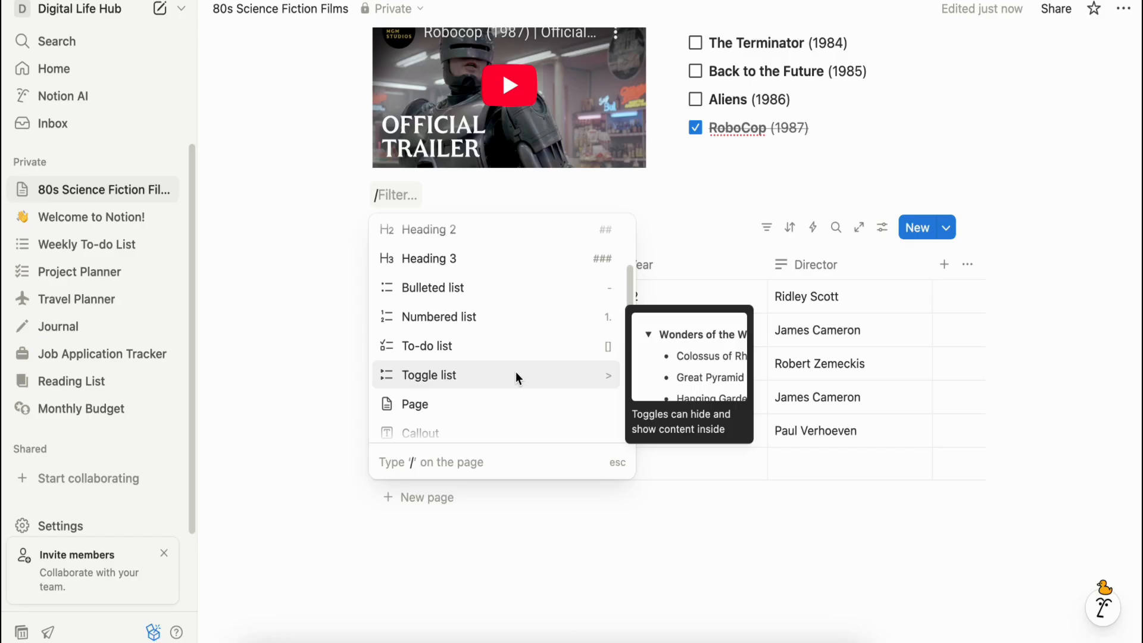
pyautogui.scroll(-3, 516, 371)
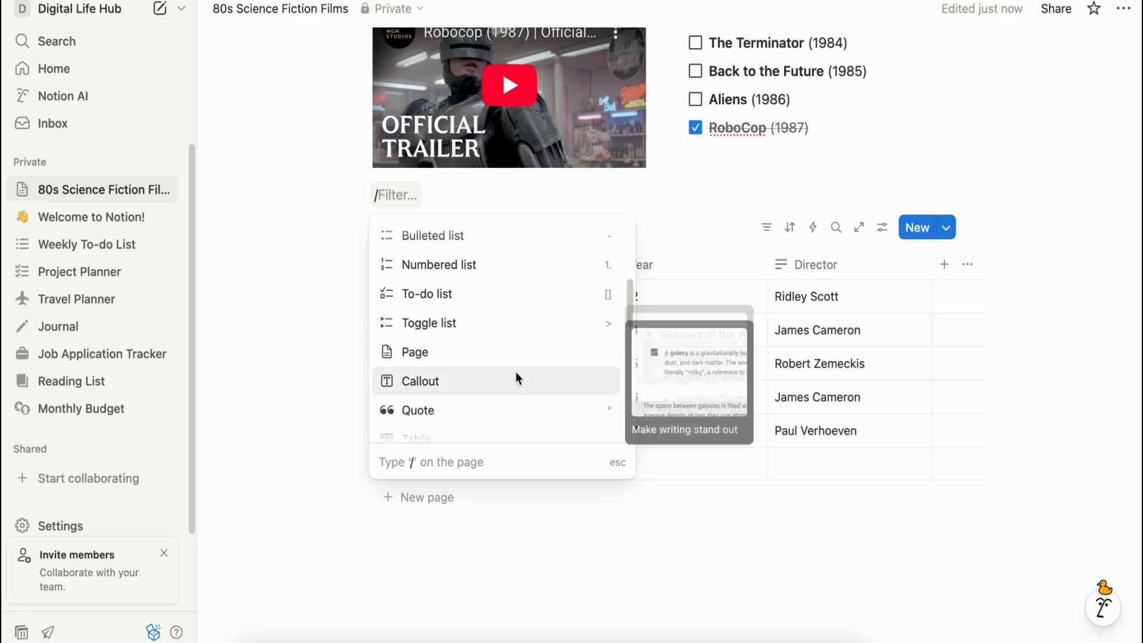
pyautogui.scroll(-5, 515, 371)
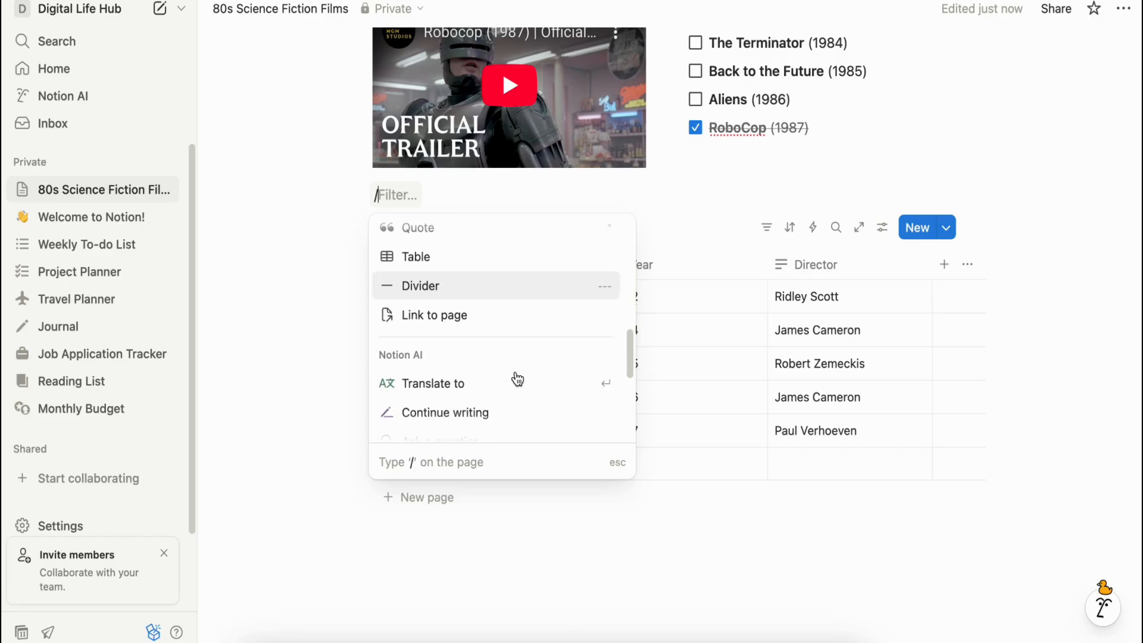
pyautogui.scroll(-4, 515, 373)
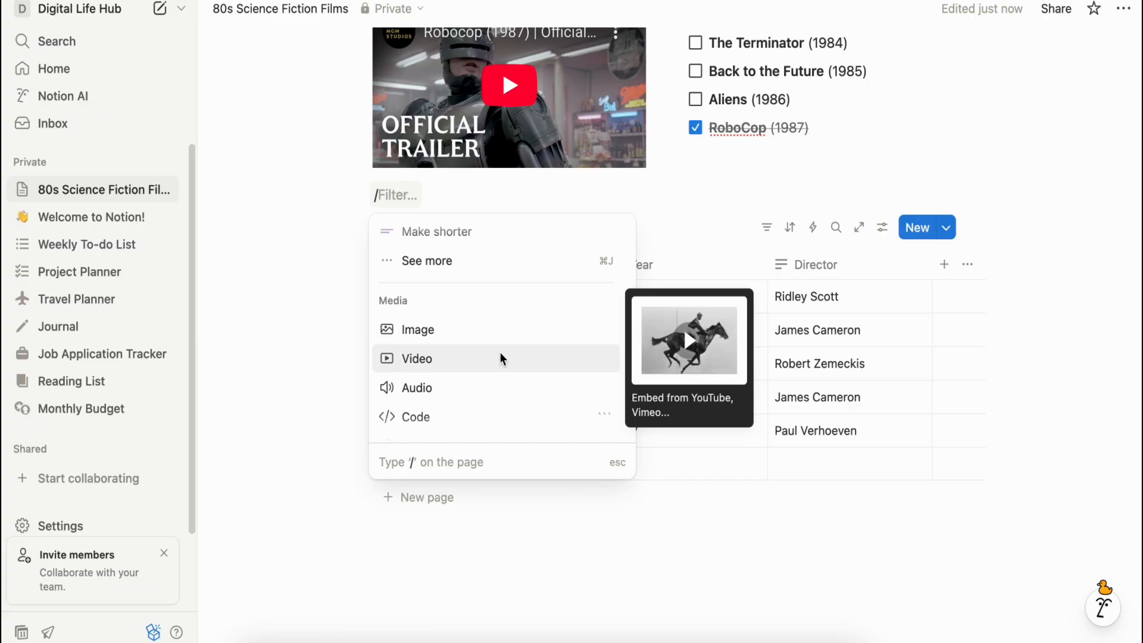
# Examine the database views, charts and advanced blocks offered in the slash command list.
pyautogui.scroll(-4, 499, 358)
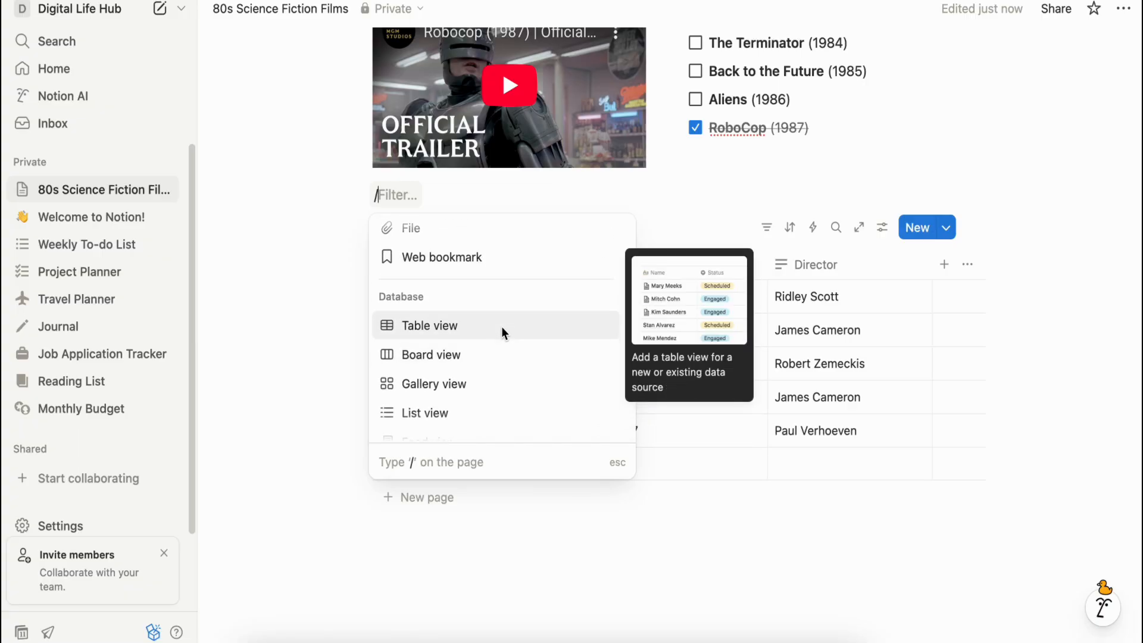
pyautogui.scroll(-5, 501, 327)
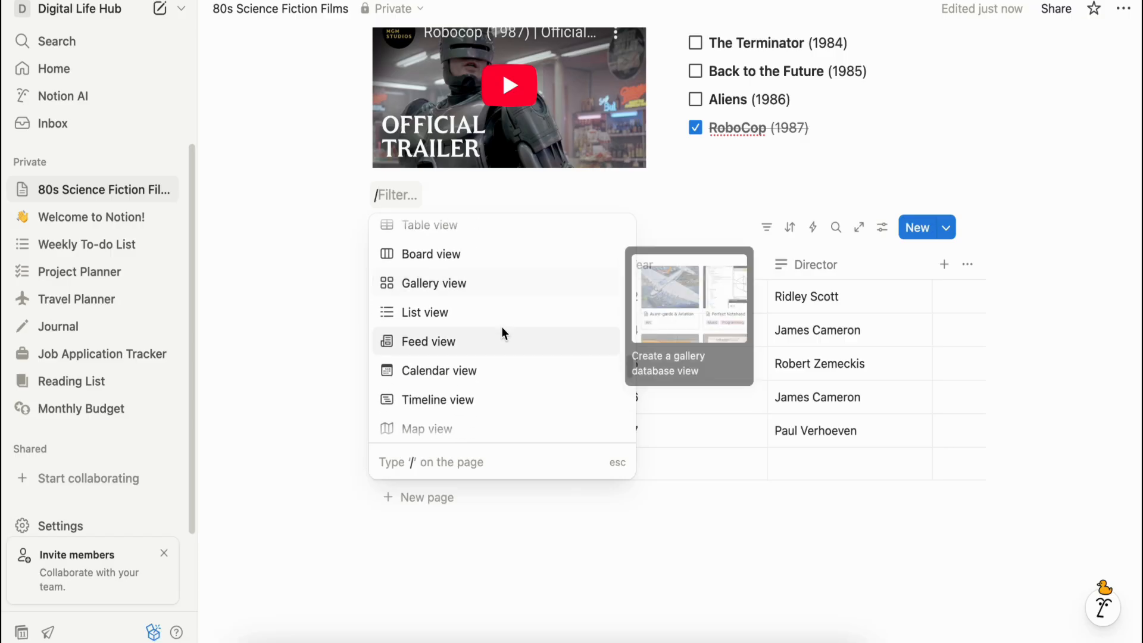
pyautogui.scroll(-2, 502, 331)
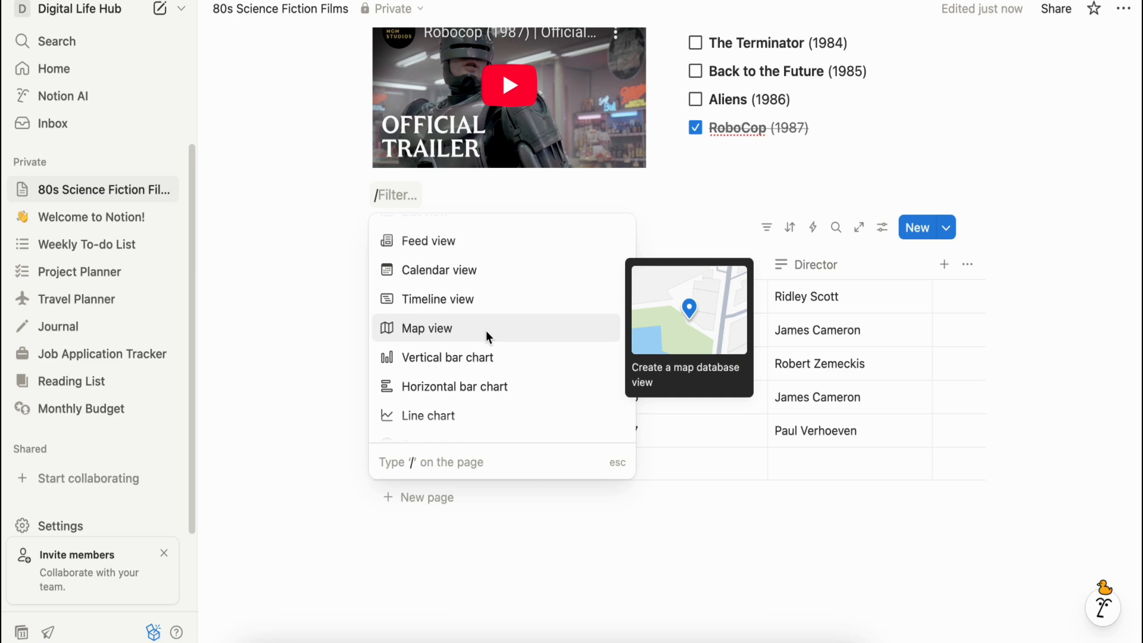
pyautogui.scroll(-8, 486, 331)
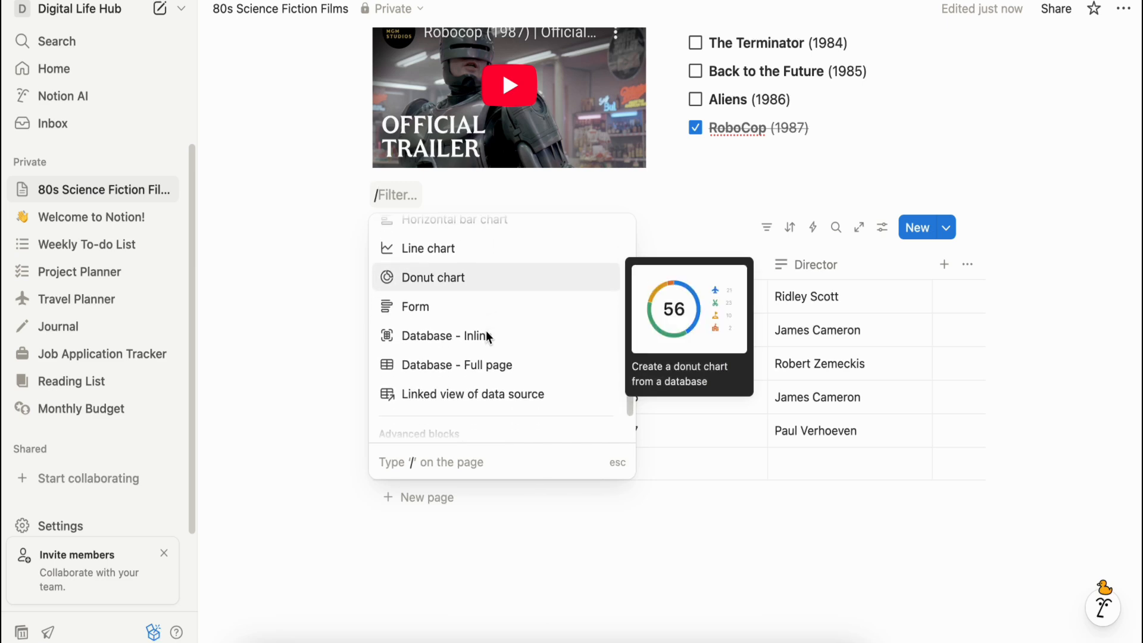
pyautogui.scroll(-10, 535, 344)
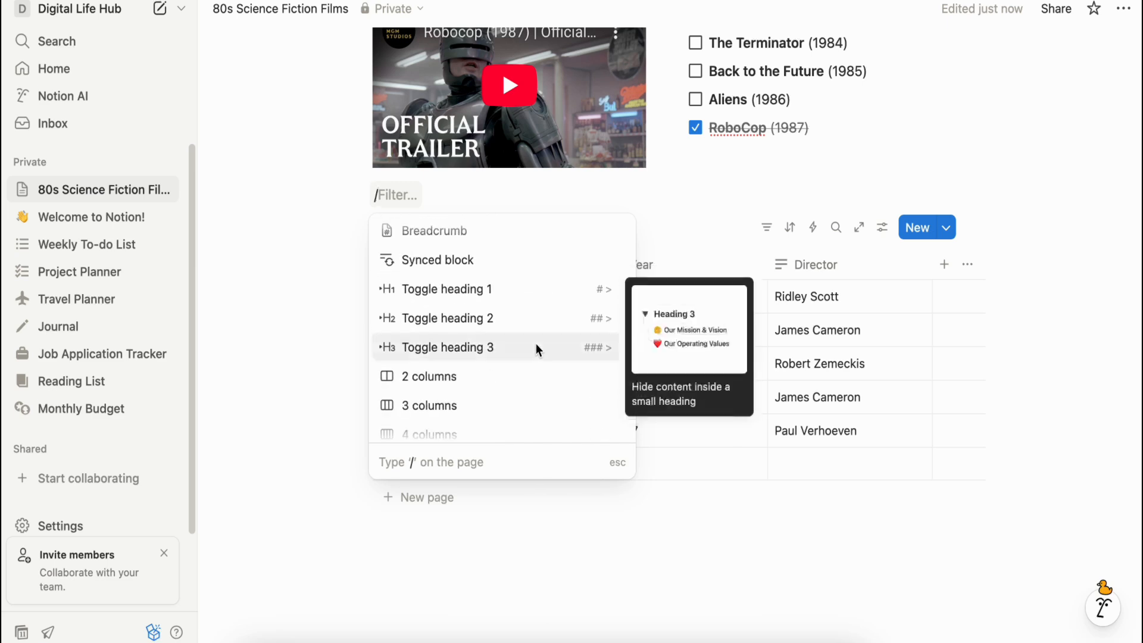
# Examine the inline, embed, import, action and color options, and dismiss the command list, leaving the line above Movies empty.
pyautogui.scroll(-12, 544, 352)
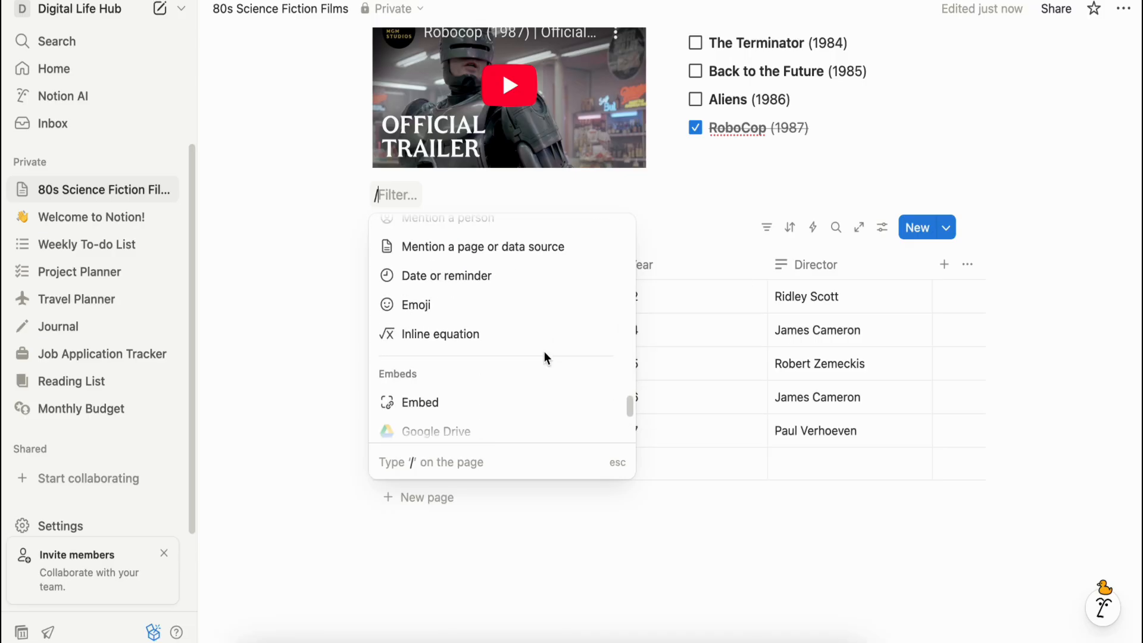
pyautogui.scroll(-10, 544, 353)
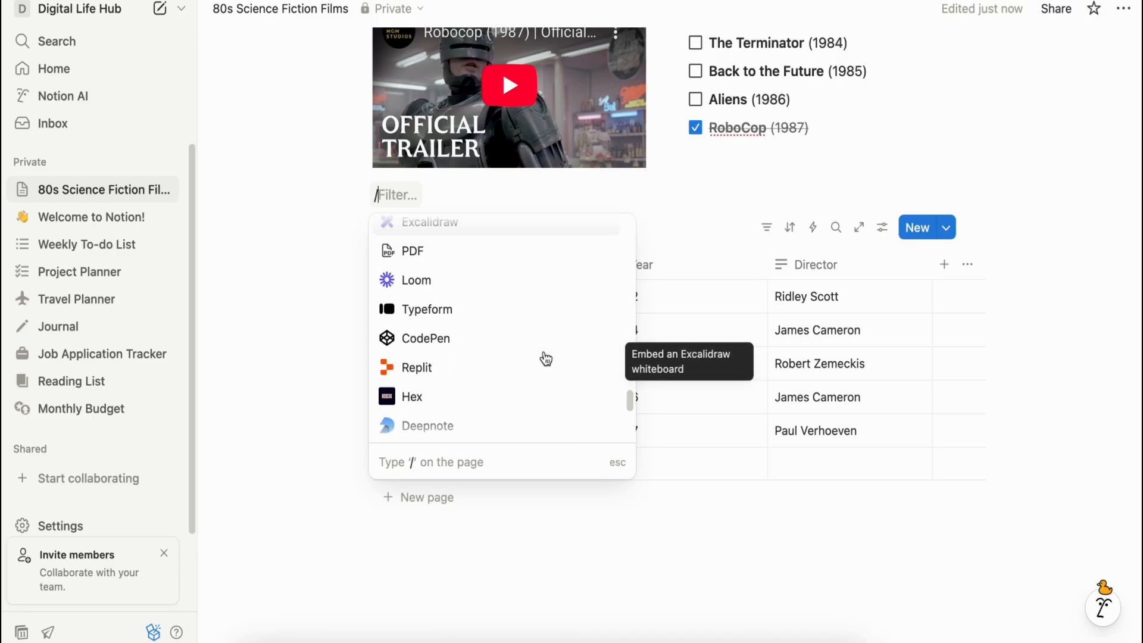
pyautogui.scroll(-10, 546, 358)
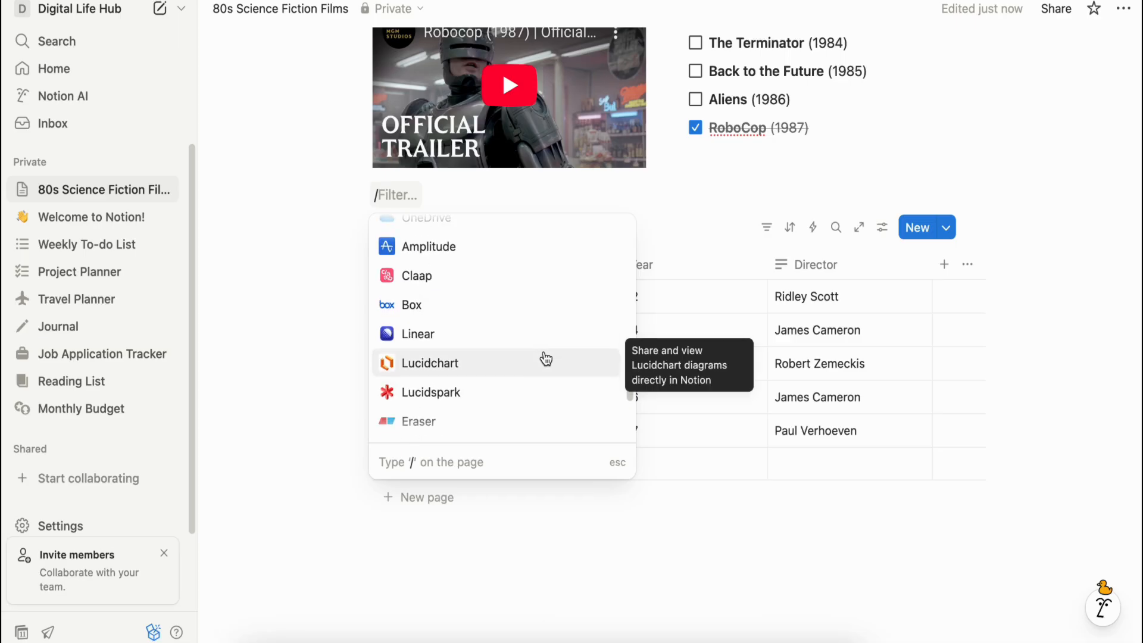
pyautogui.scroll(-12, 545, 358)
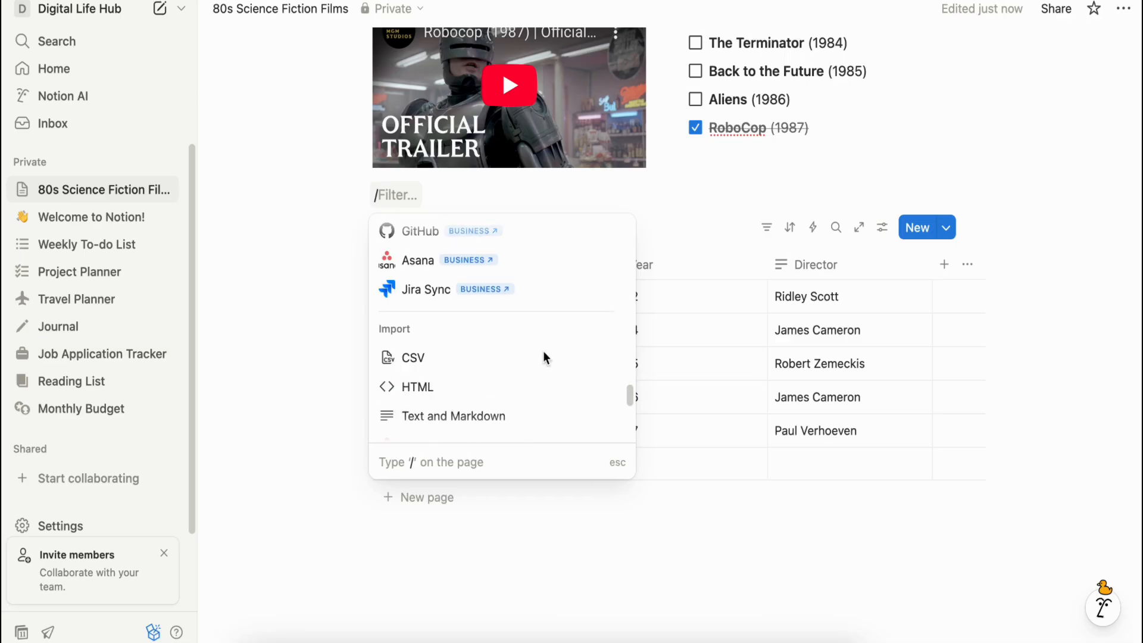
pyautogui.scroll(-12, 545, 359)
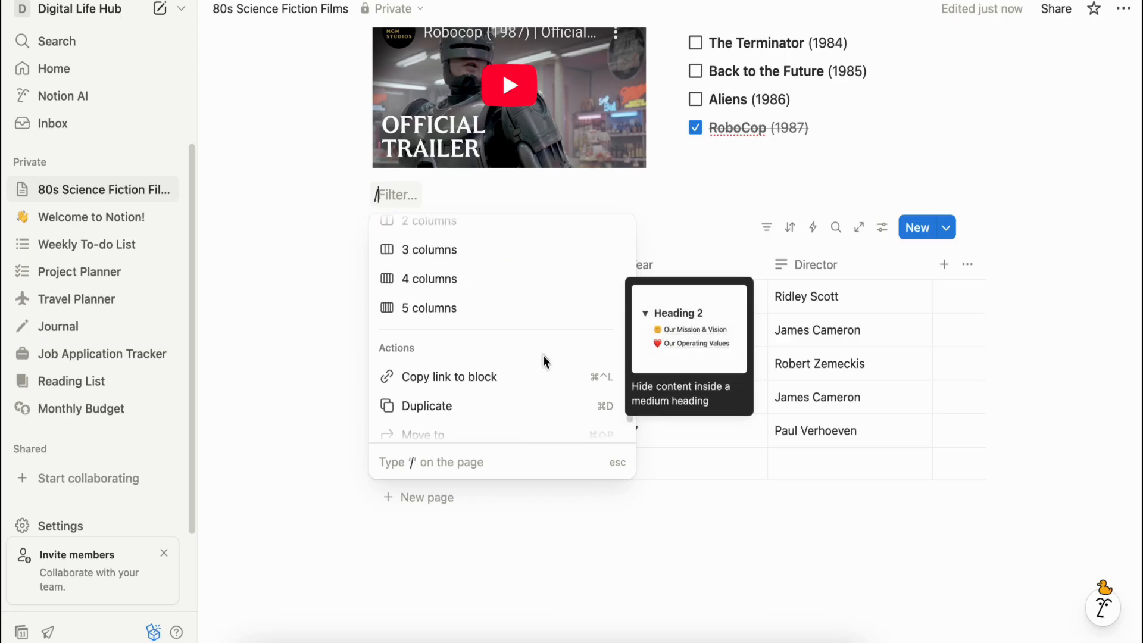
pyautogui.scroll(-10, 563, 437)
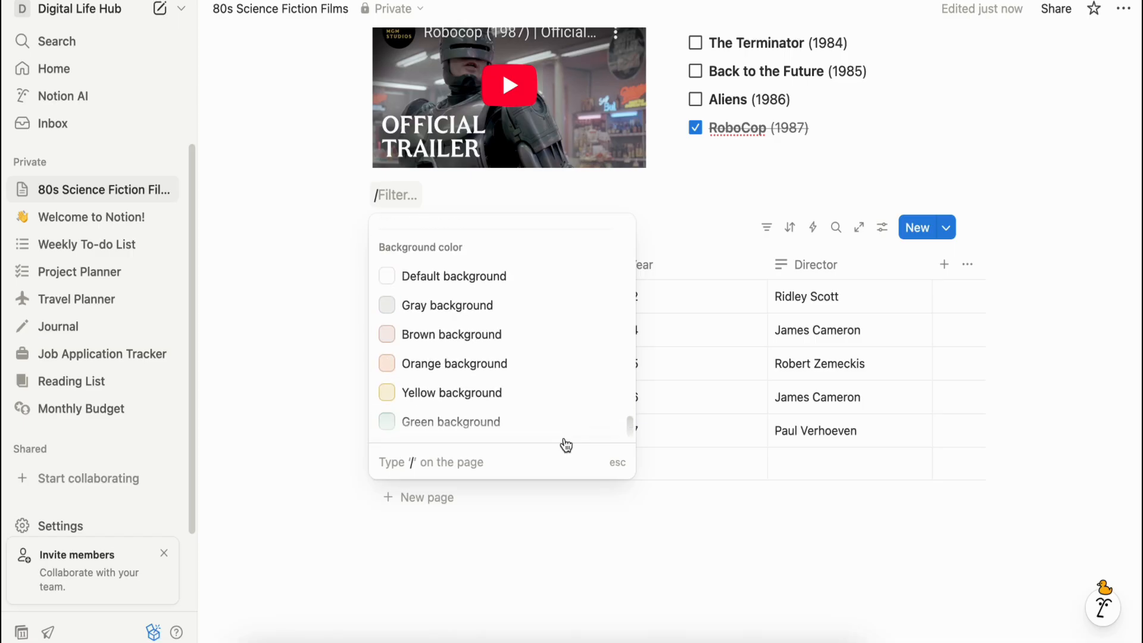
pyautogui.press('Escape')
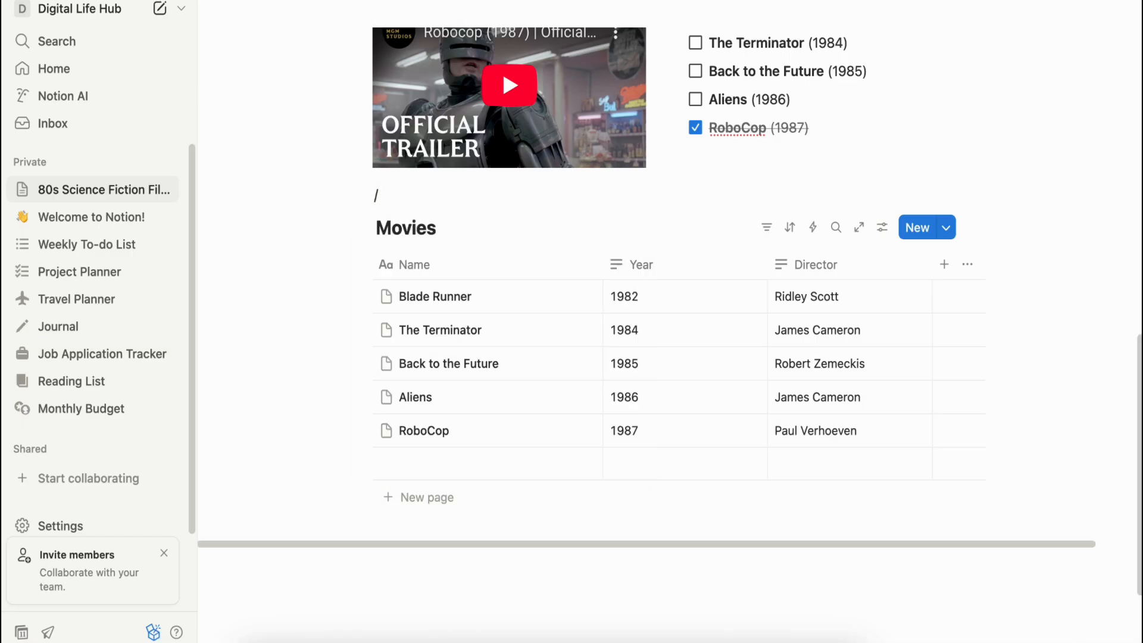
pyautogui.press('BackSpace')
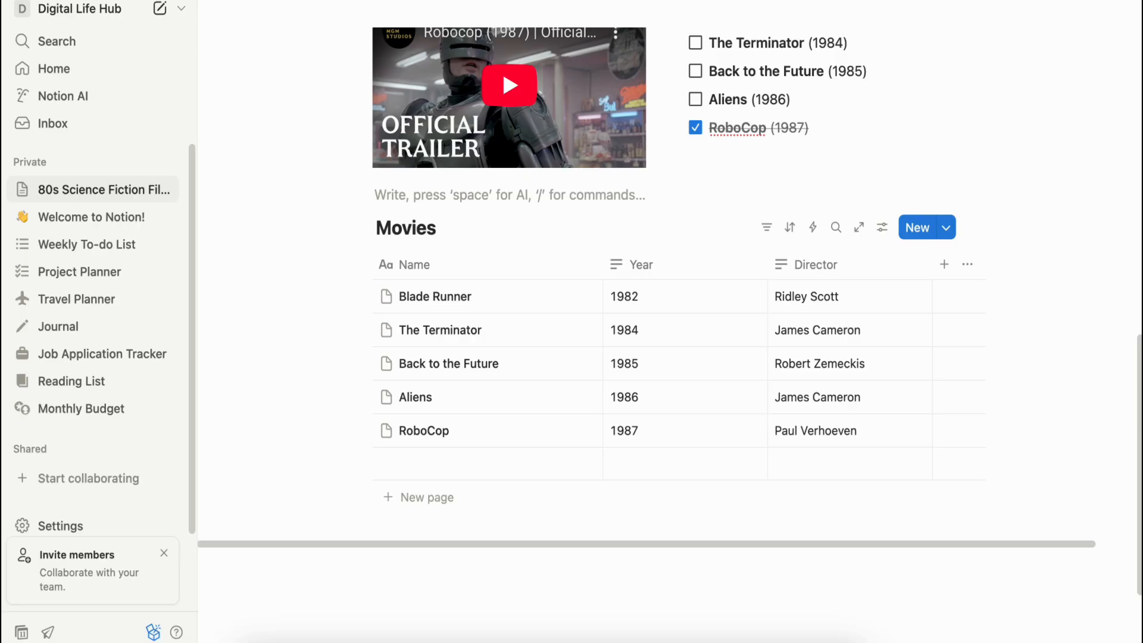
# Turn the Synopsis text block into a Quote block.
pyautogui.scroll(10, 669, 312)
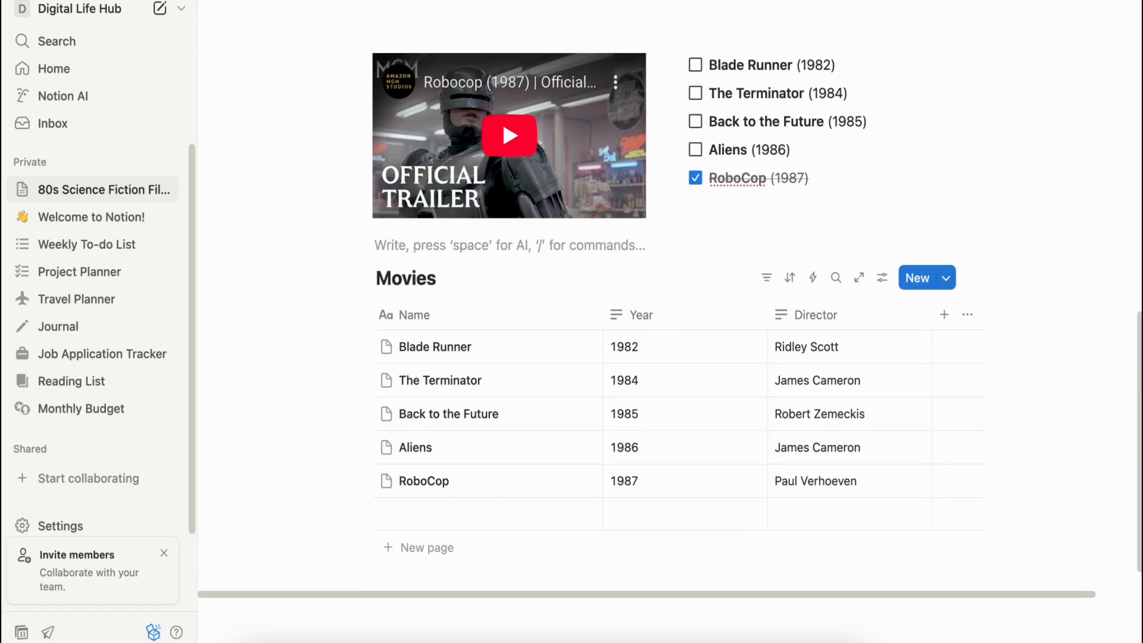
pyautogui.scroll(4, 1063, 283)
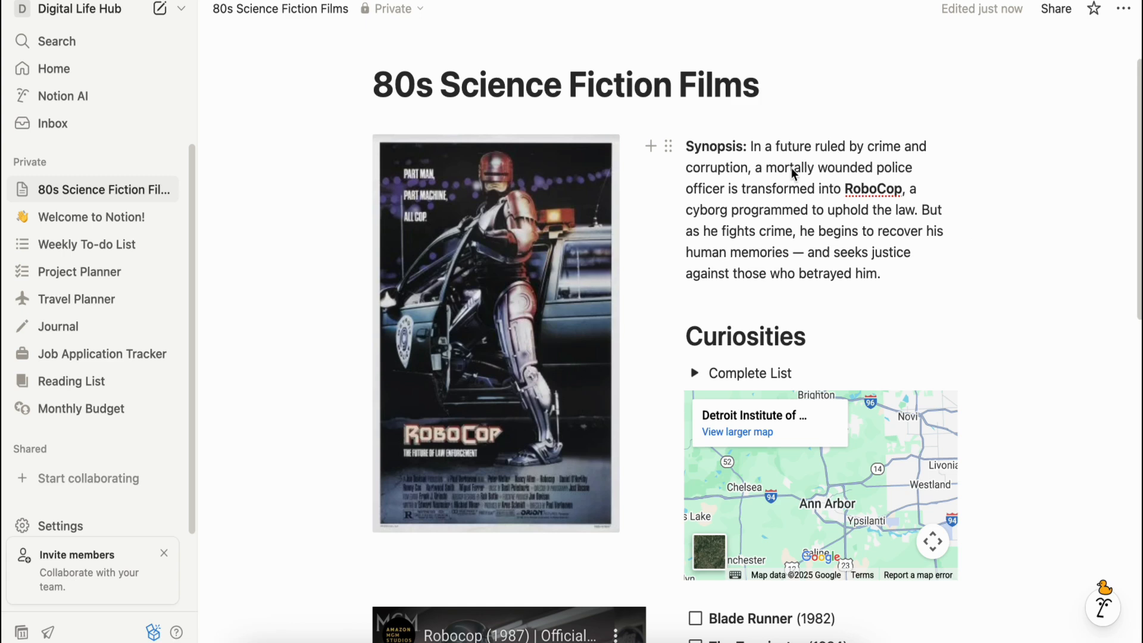
pyautogui.click(667, 145)
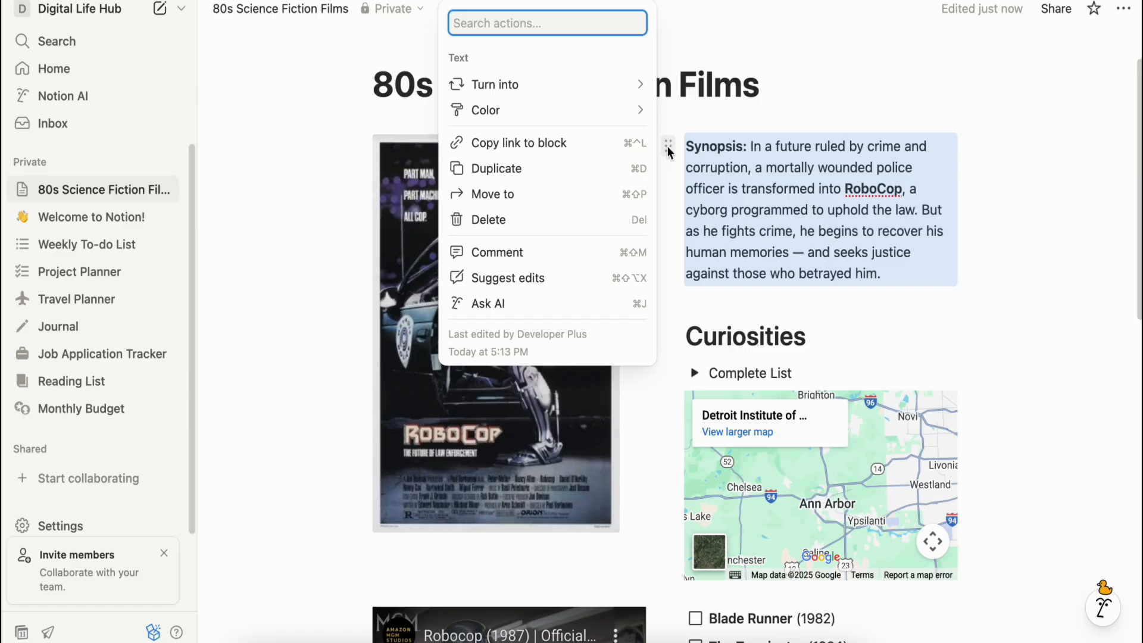
pyautogui.click(576, 84)
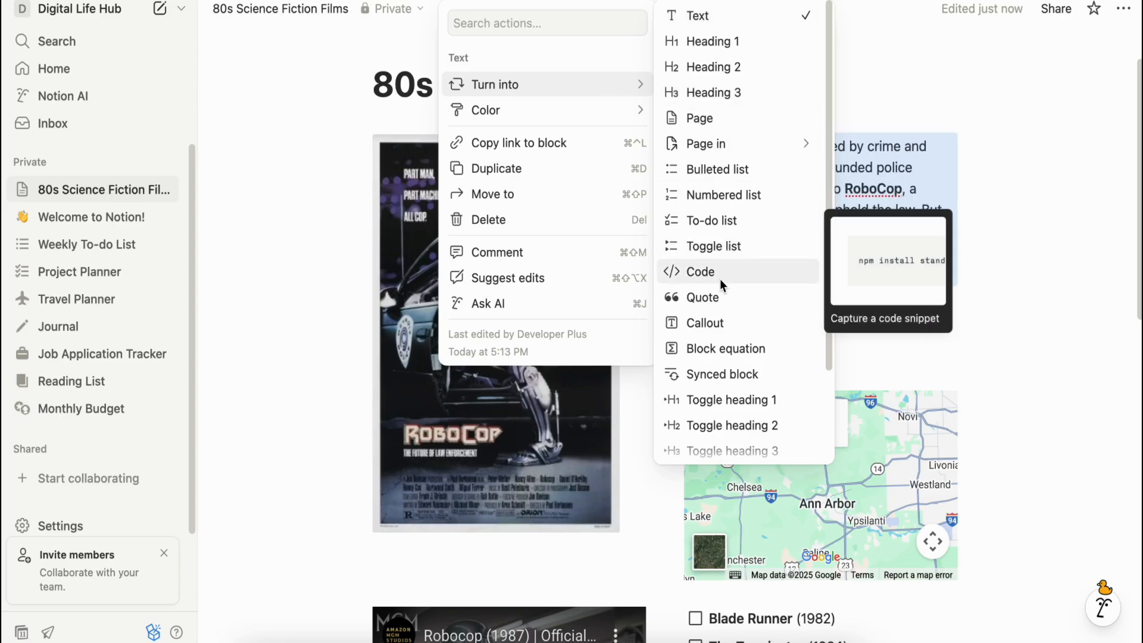
pyautogui.click(705, 297)
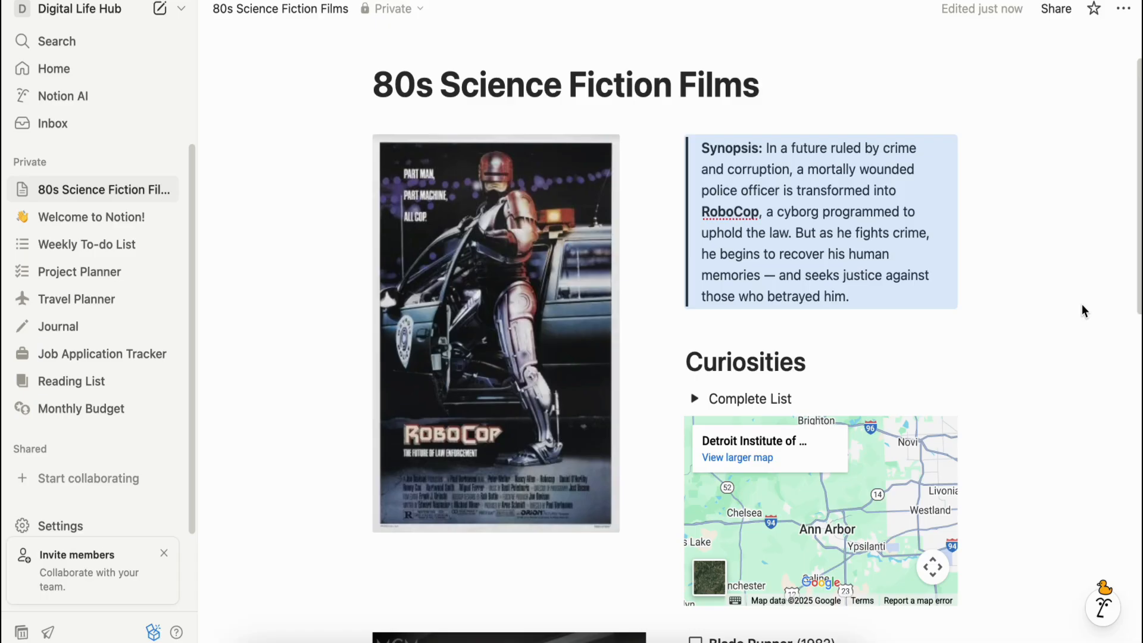
# Move the Synopsis quote block below the Curiosities heading, directly above the Complete List toggle.
pyautogui.moveTo(746, 142)
pyautogui.moveTo(669, 149); pyautogui.dragTo(695, 361)
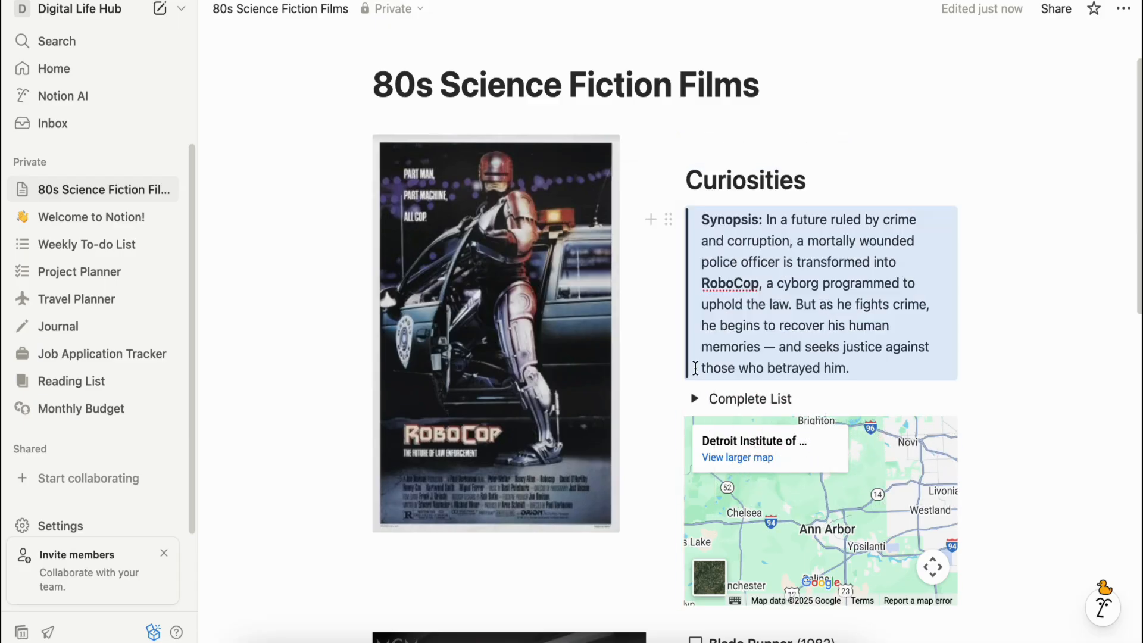